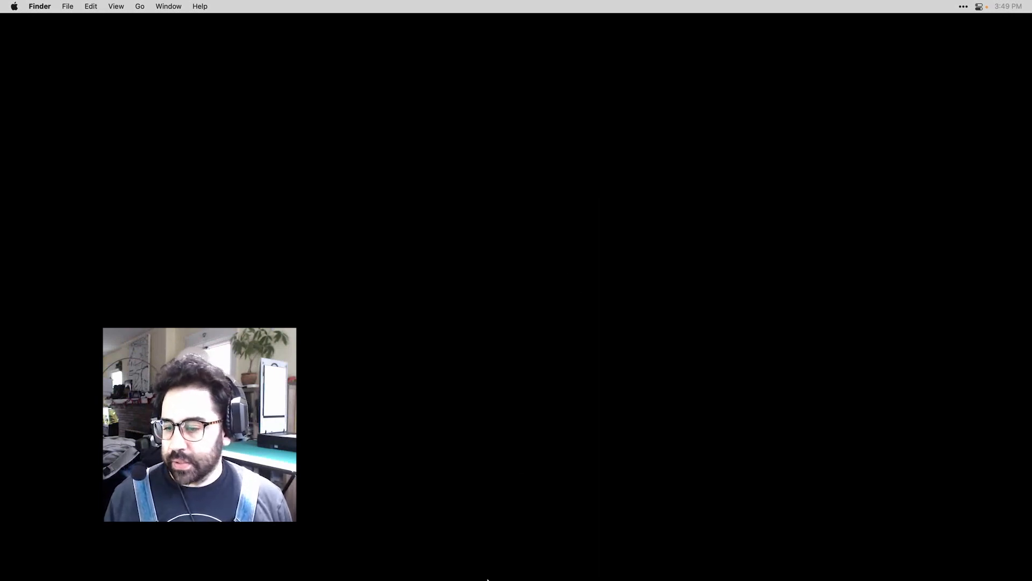
- Open Image Capture from the Applications folder
mouse_move(484, 577)
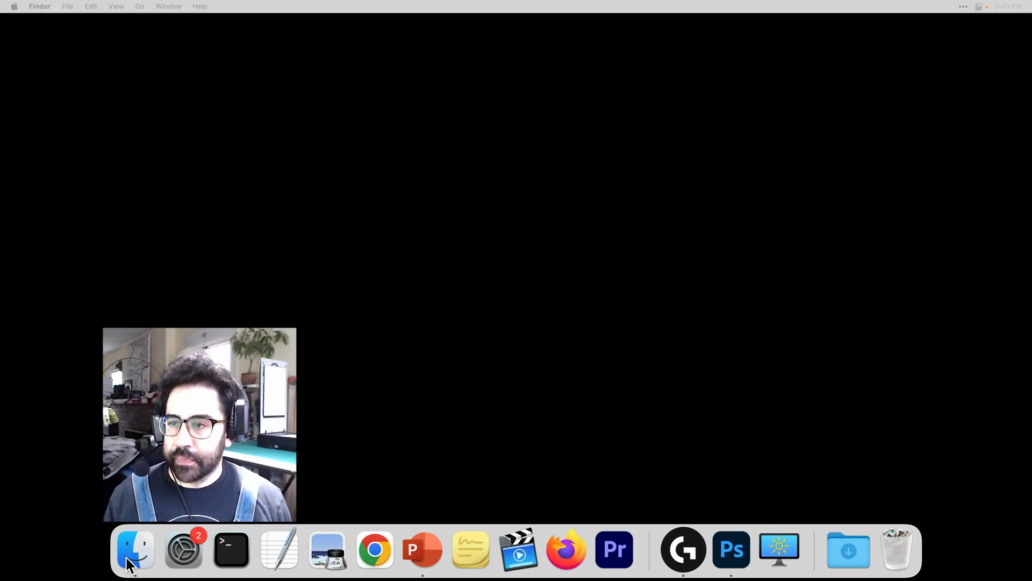
left_click(138, 7)
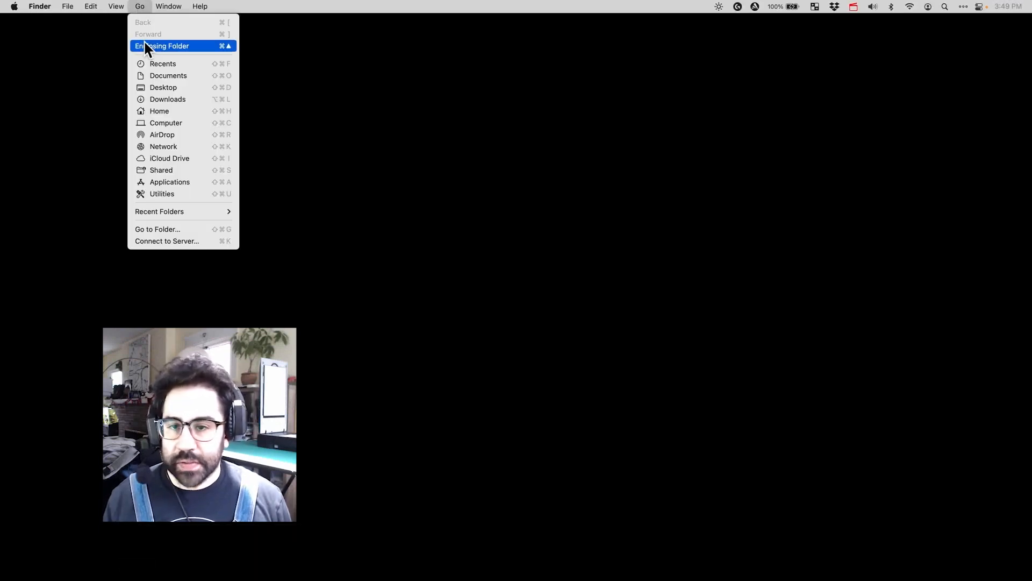
left_click(186, 181)
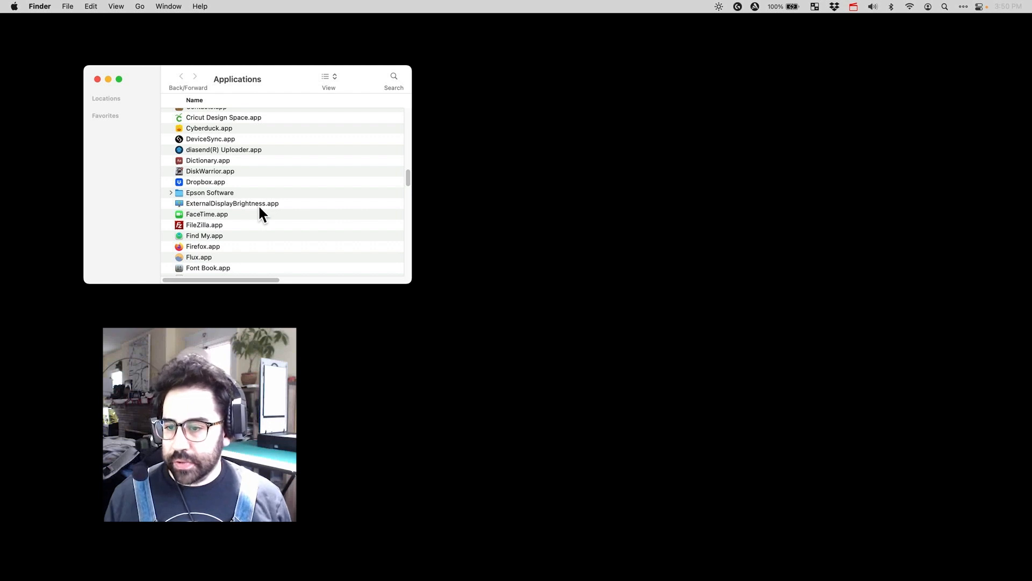
type("image")
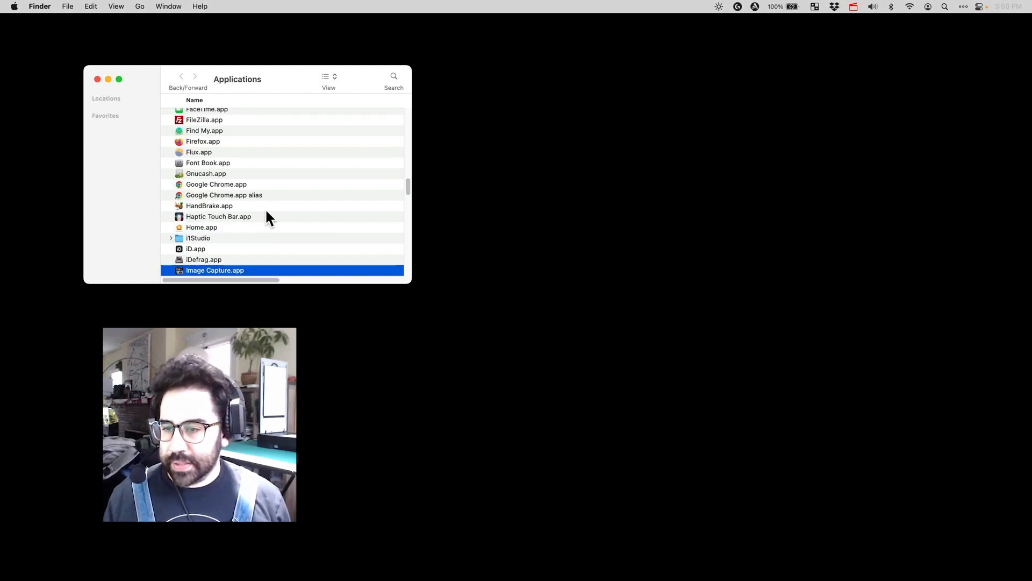
scroll(265, 209, "down", 2)
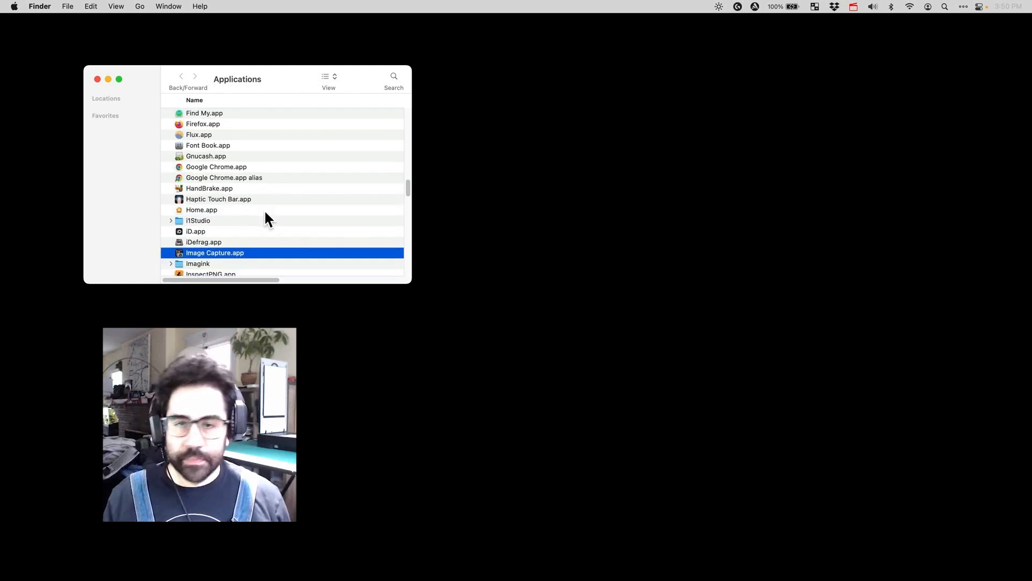
double_click(182, 253)
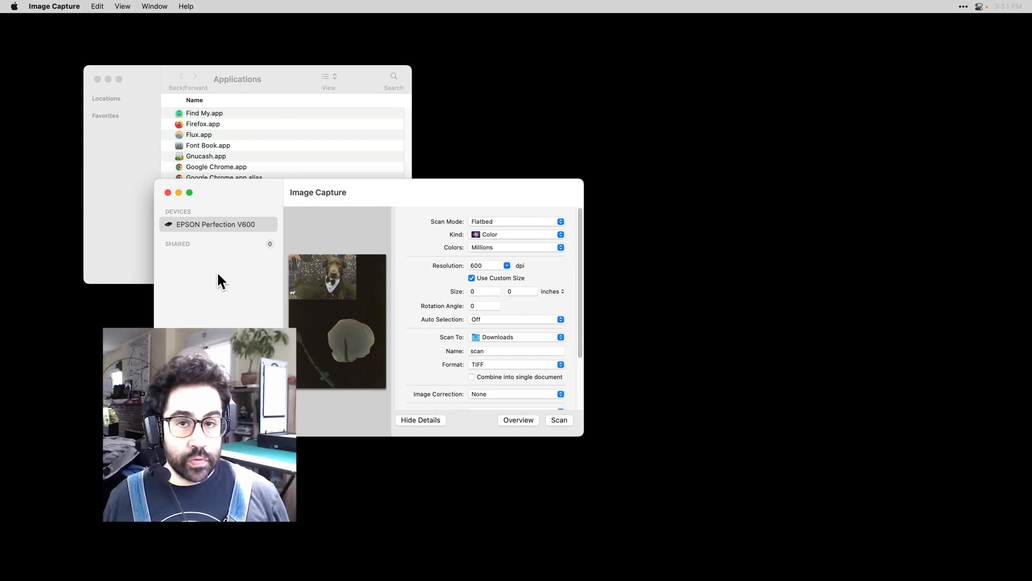
- Switch to Photoshop and examine its window for importing images from a device
mouse_move(730, 573)
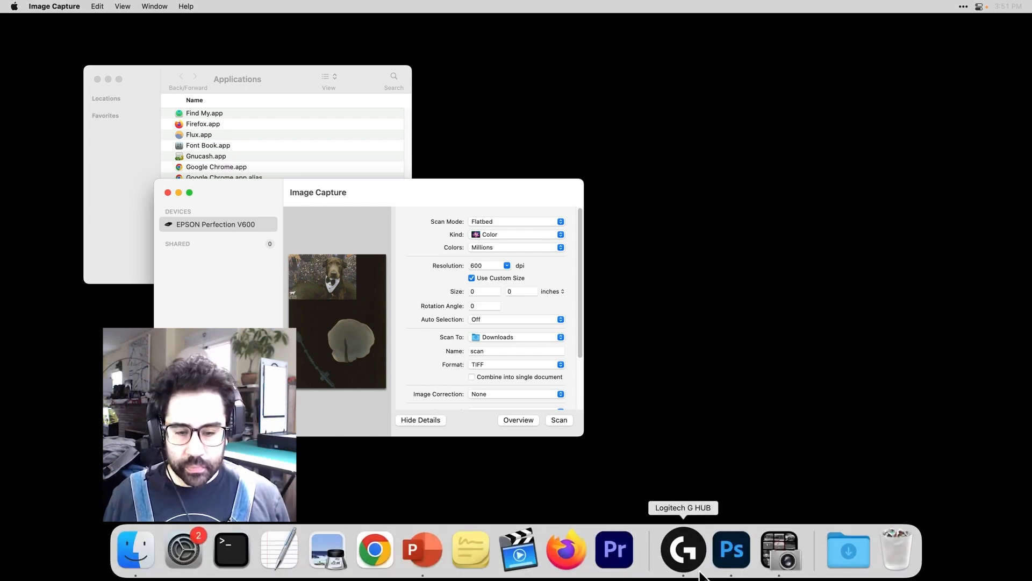
left_click(731, 551)
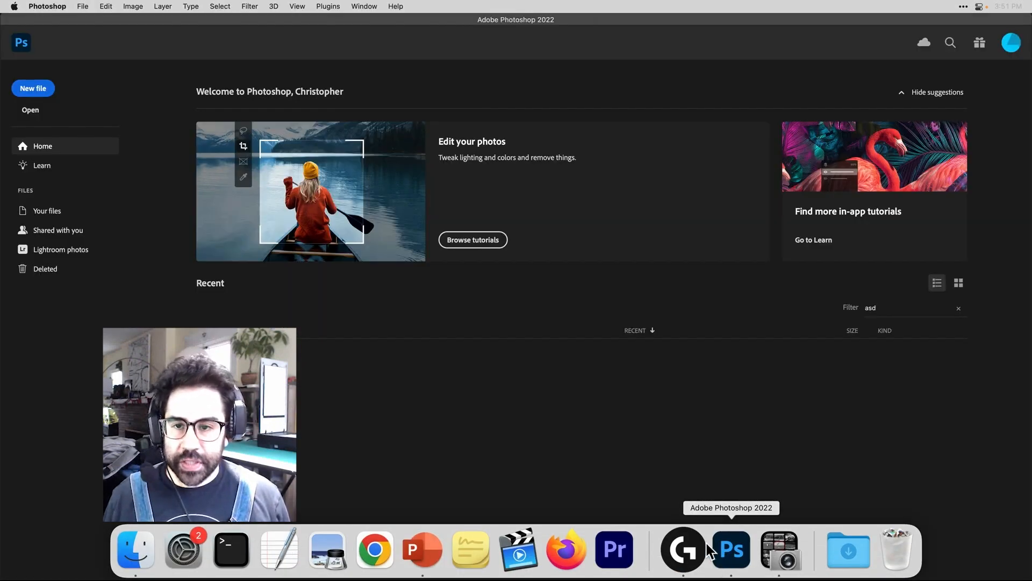
left_click(85, 7)
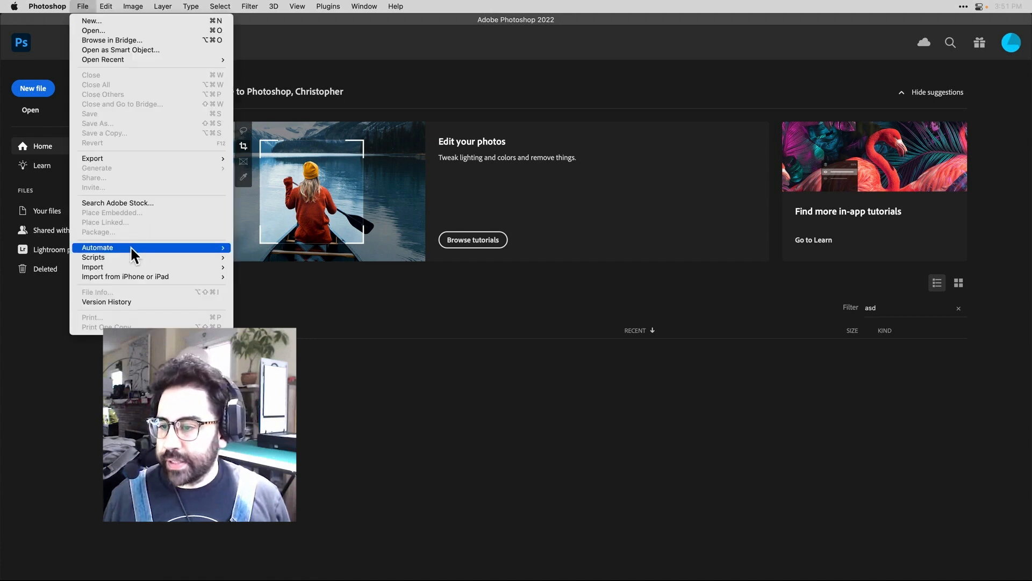
mouse_move(131, 265)
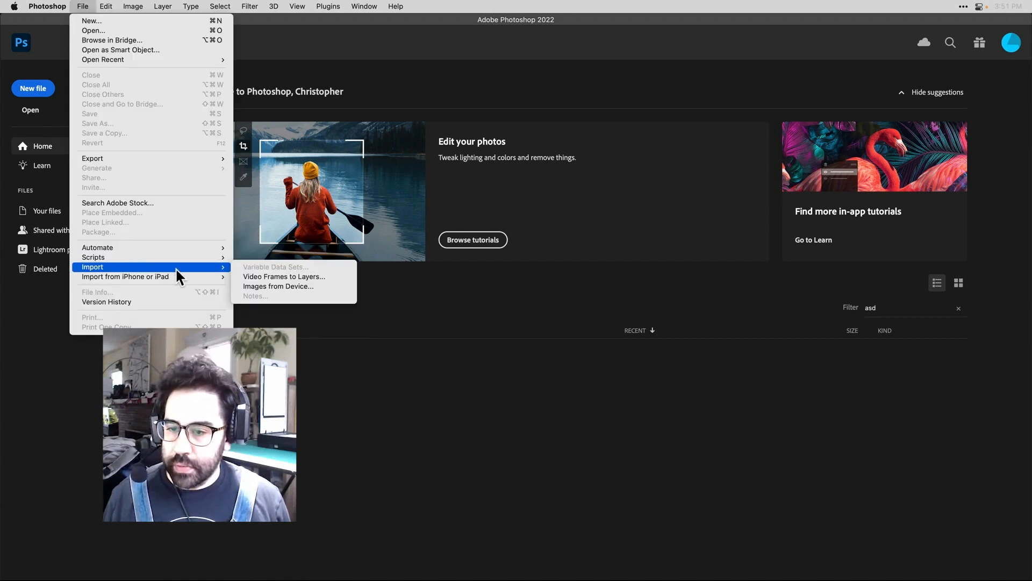
left_click(263, 286)
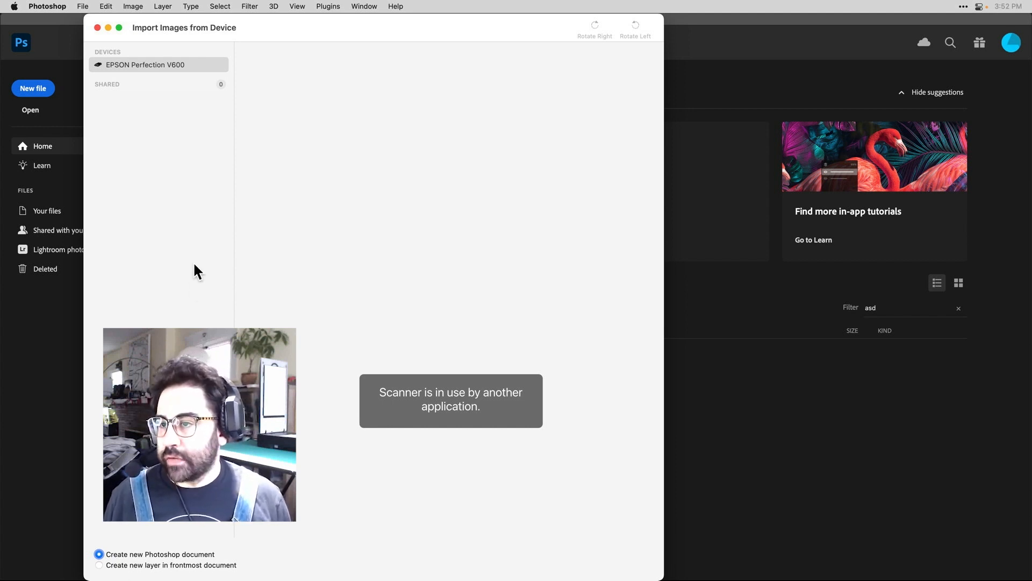
left_click(96, 27)
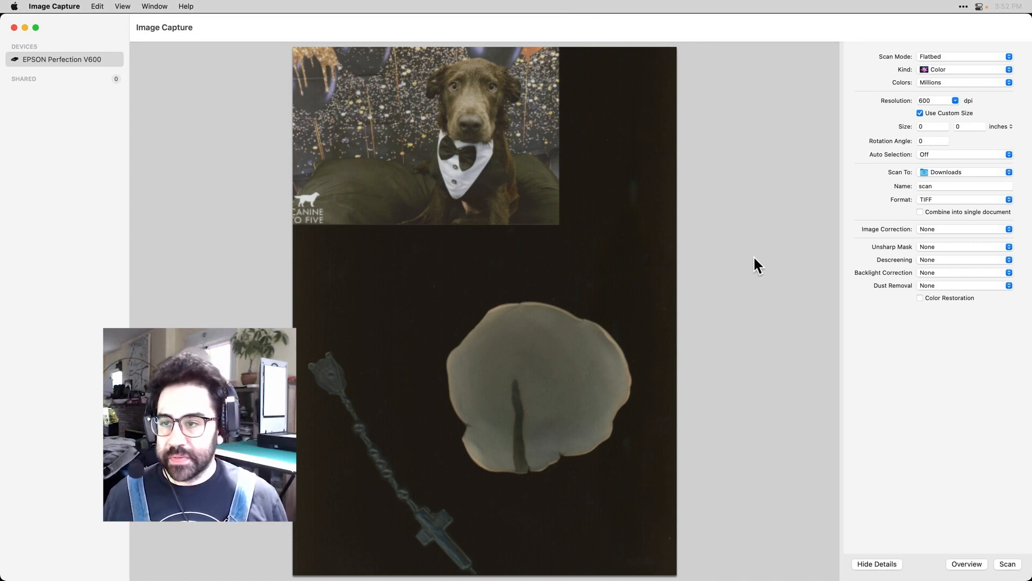
- In Image Capture, show the detailed scan settings and choose Flatbed mode, Color kind and Millions of colors
left_click(884, 565)
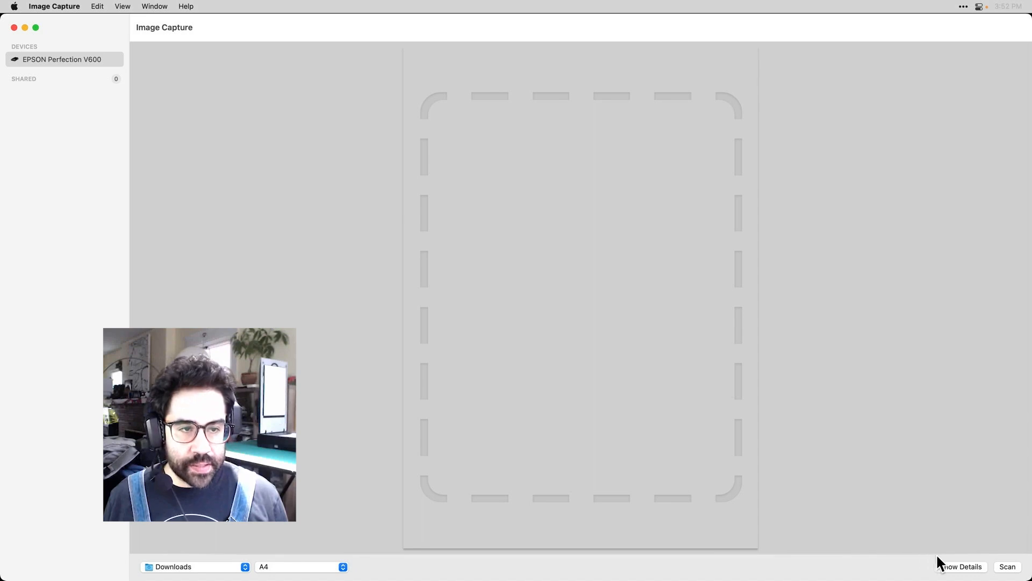
left_click(957, 566)
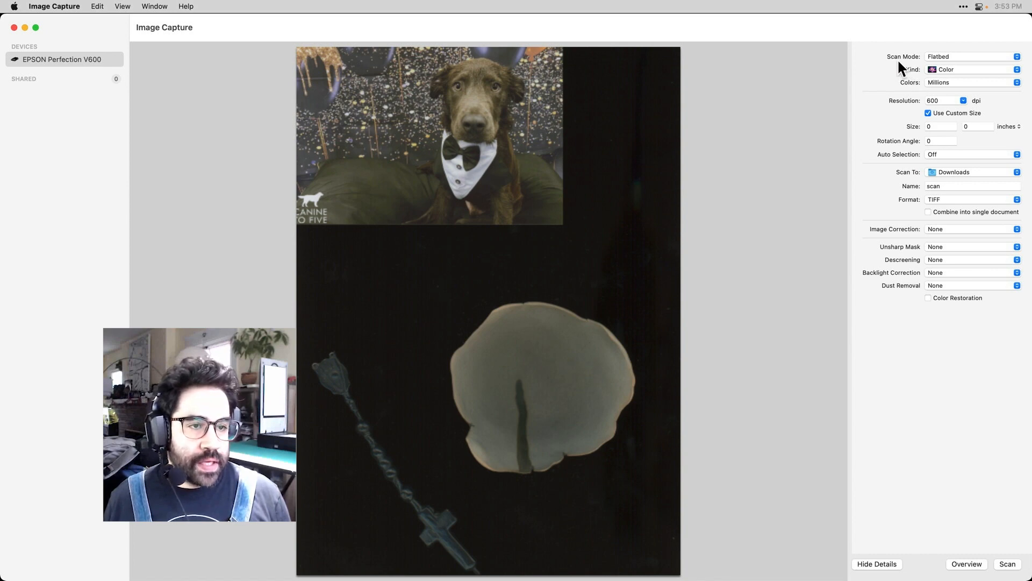
left_click(960, 55)
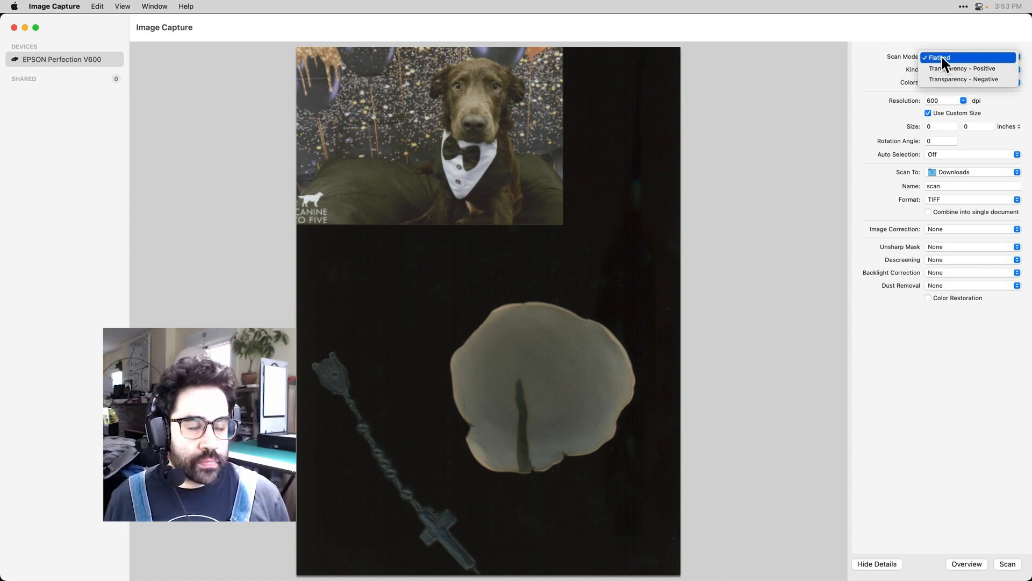
left_click(941, 56)
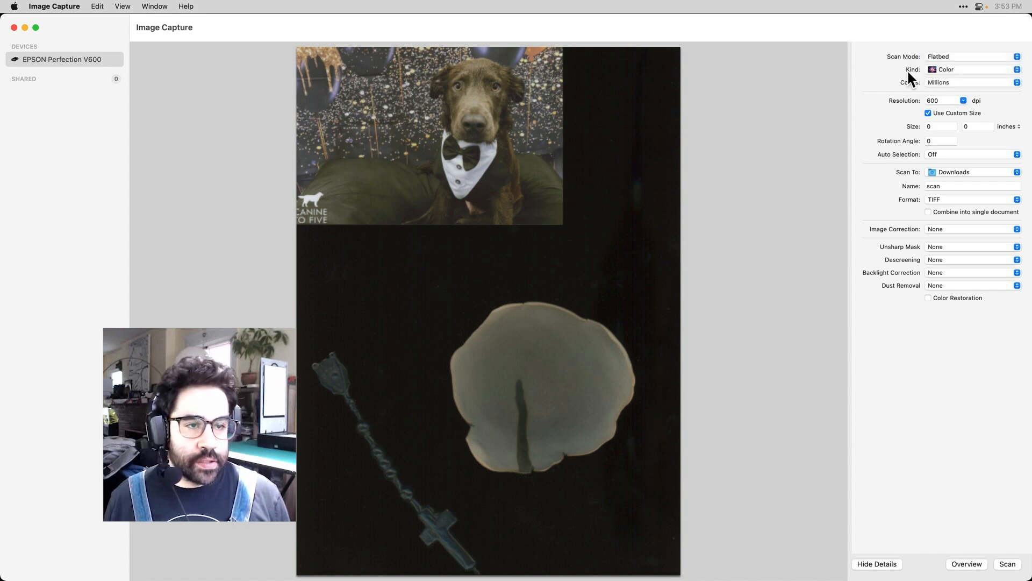
left_click(946, 70)
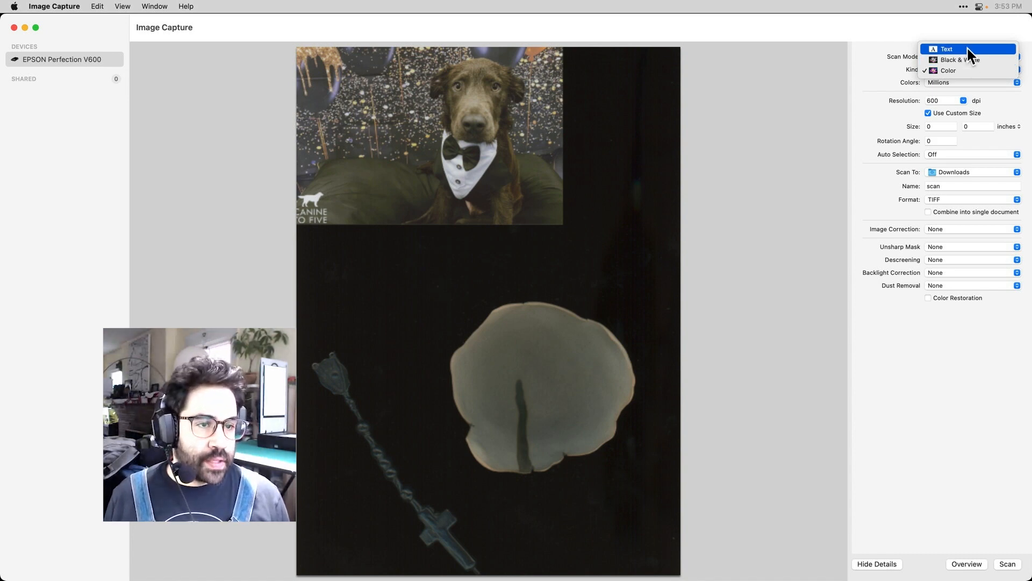
left_click(966, 74)
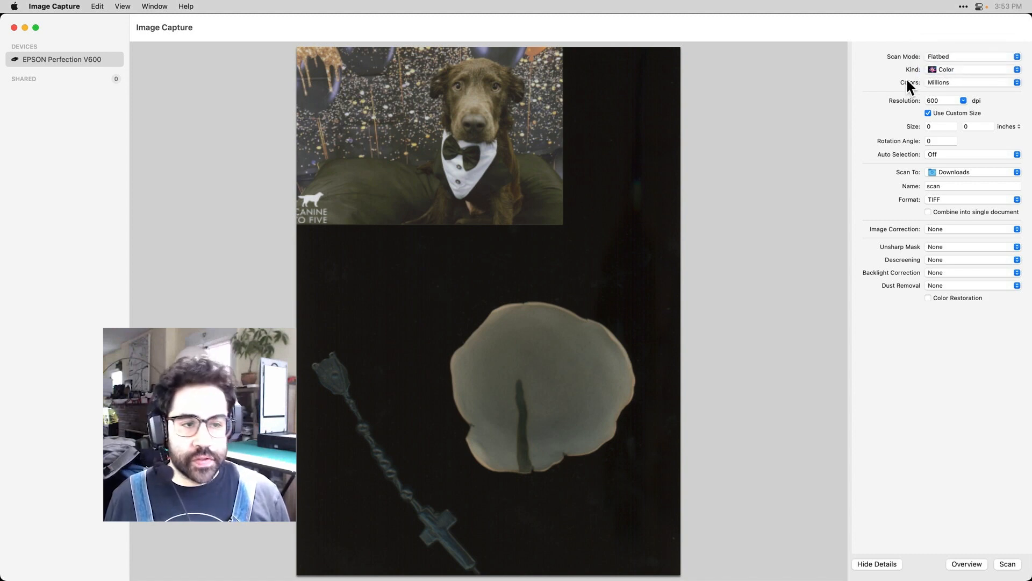
left_click(987, 86)
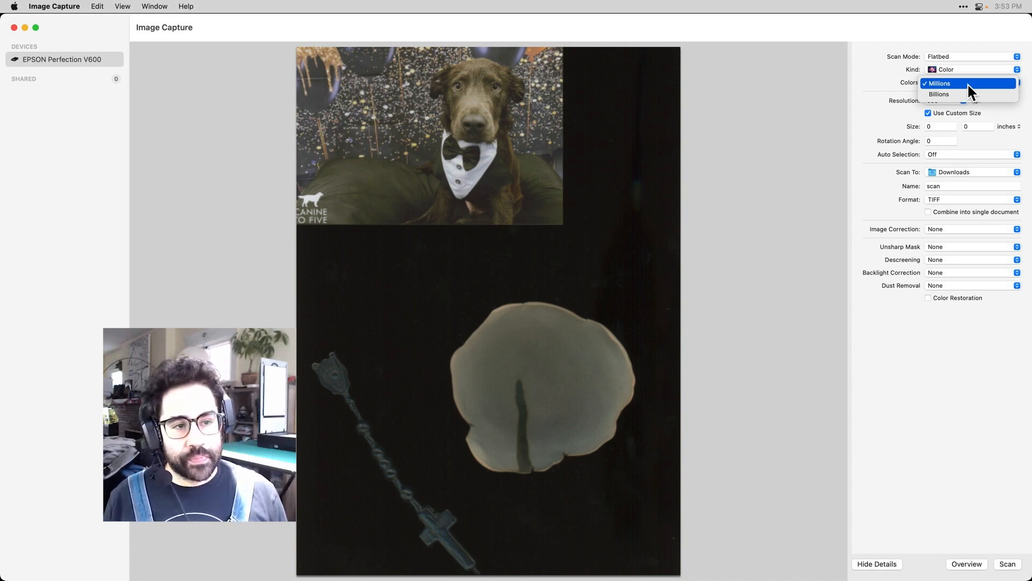
left_click(968, 82)
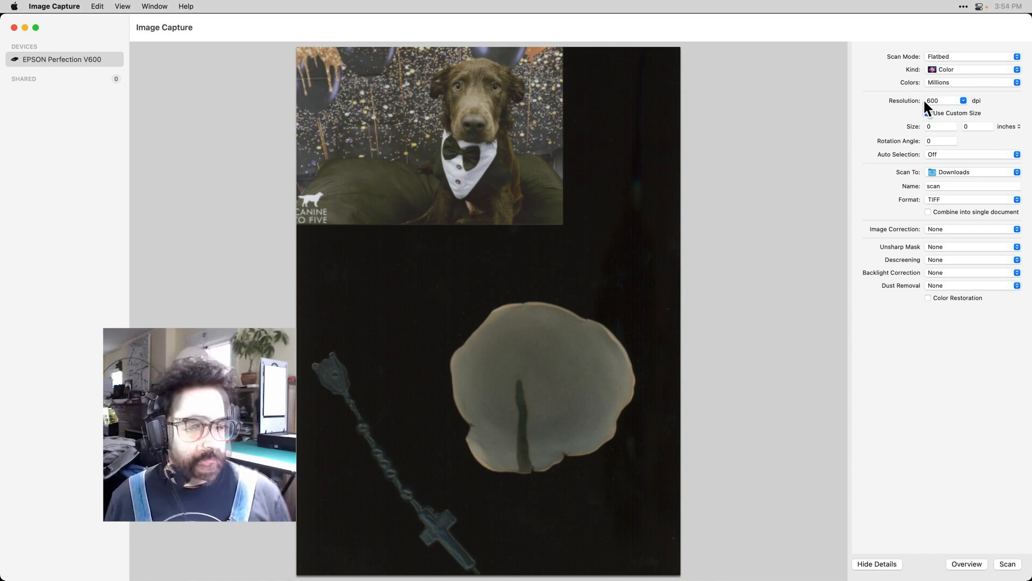
- Review the available scan resolutions and set the resolution to 720 dpi
left_click(964, 100)
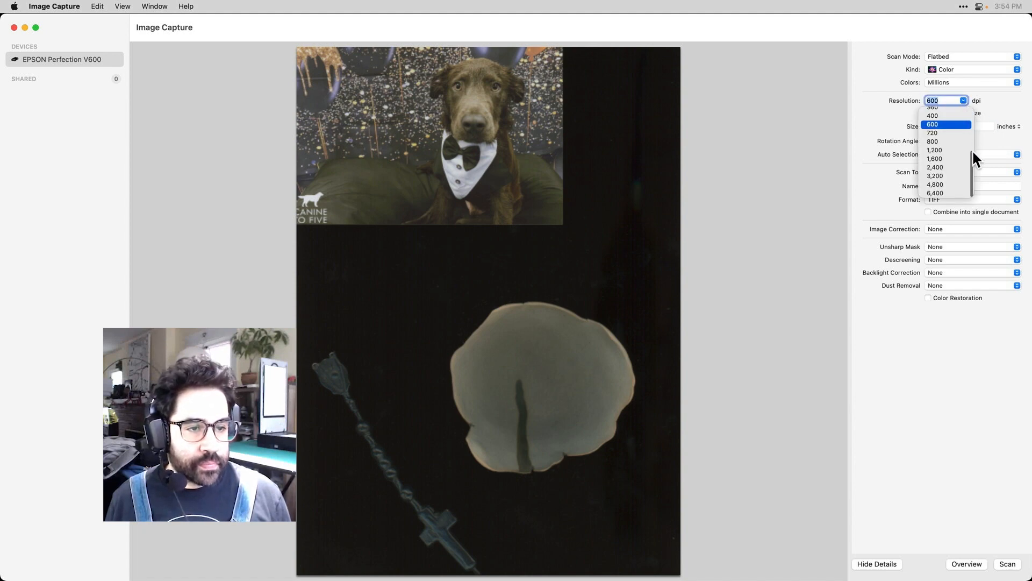
mouse_move(972, 151)
left_mouse_down()
mouse_move(973, 108)
mouse_move(971, 153)
left_mouse_up()
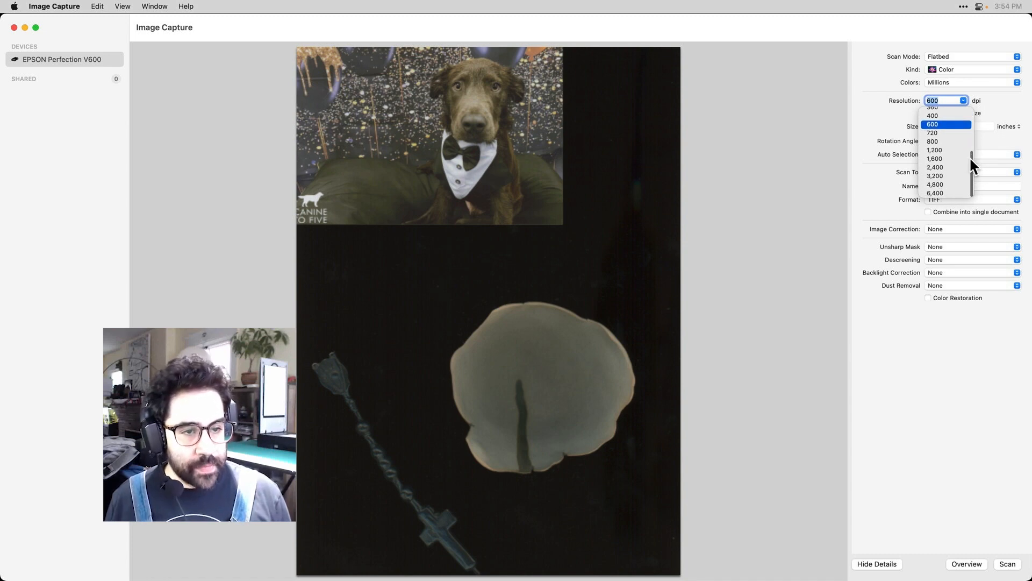
left_click_drag(970, 156, 969, 106)
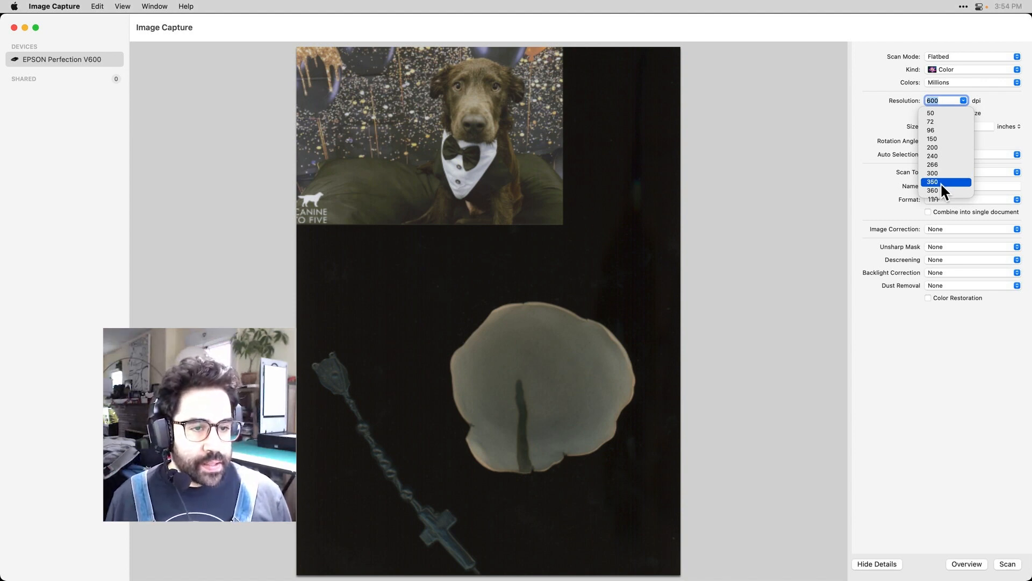
scroll(940, 182, "down", 3)
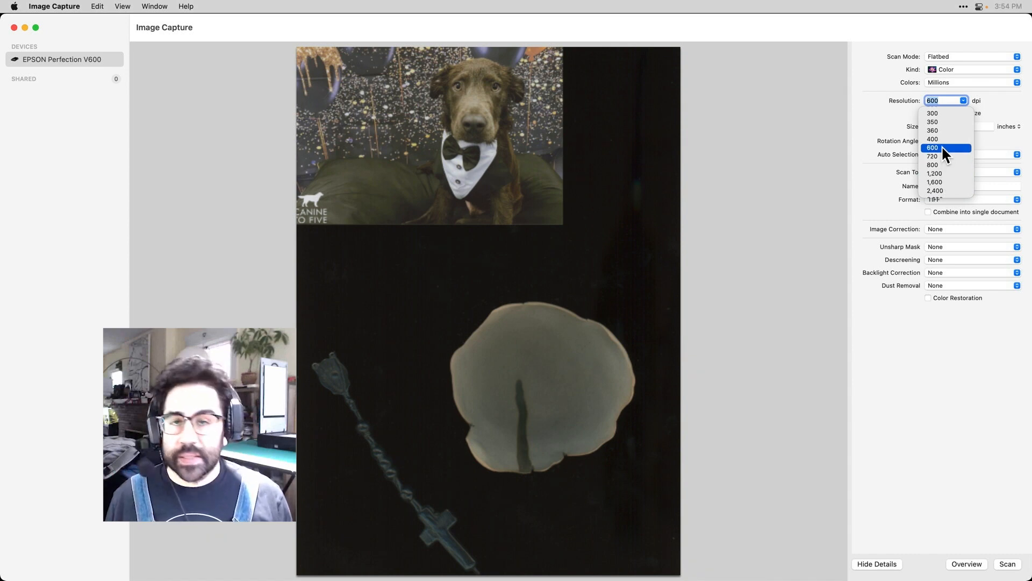
left_click(942, 156)
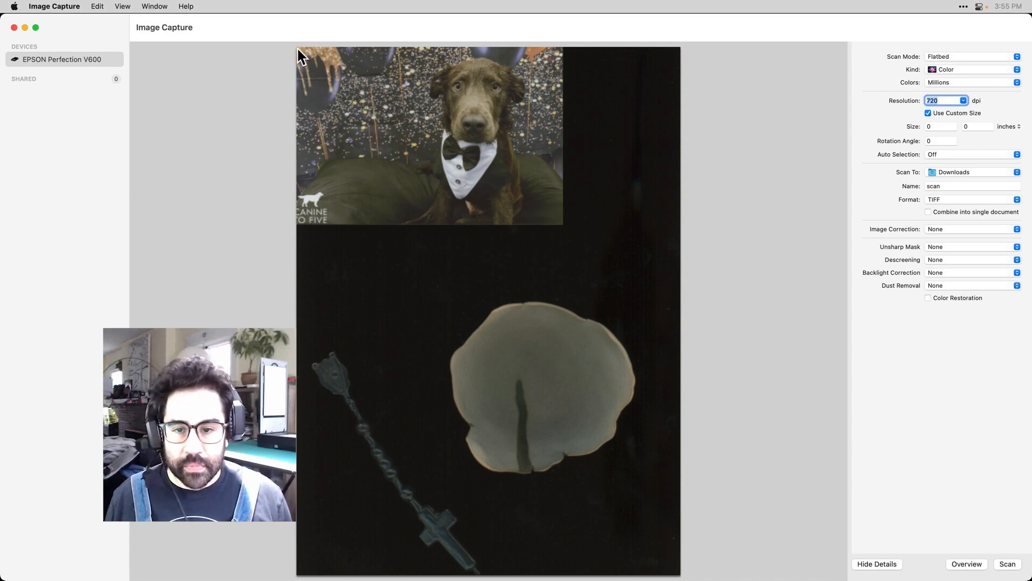
- Draw a scan selection around the dog photo and fit it to the photo's edges, about 6.06 by 4.03 inches
left_click_drag(296, 47, 302, 51)
left_click_drag(455, 156, 567, 229)
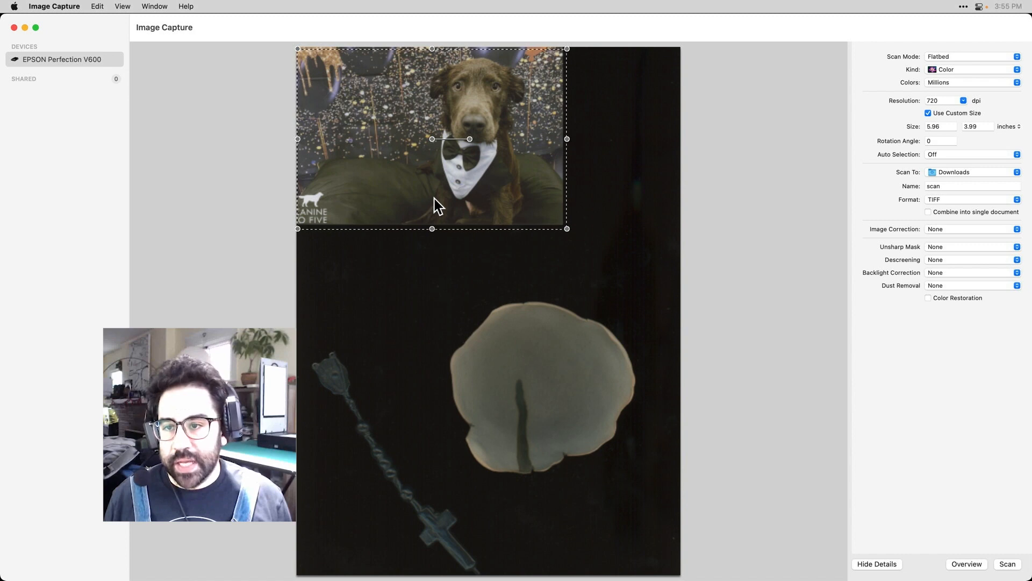
mouse_move(434, 199)
left_mouse_down()
mouse_move(453, 212)
mouse_move(473, 208)
mouse_move(424, 201)
mouse_move(425, 192)
left_mouse_up()
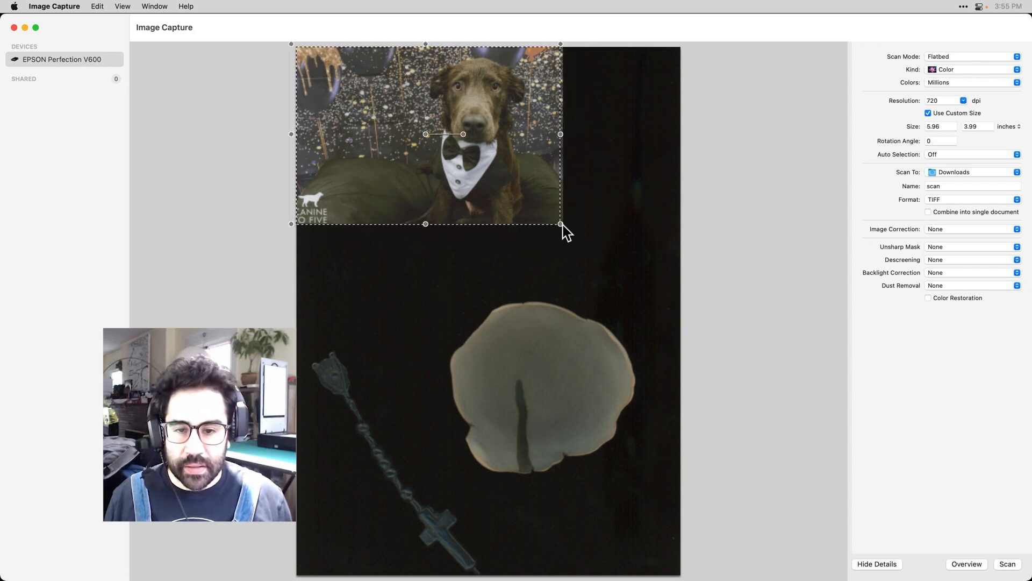
mouse_move(563, 226)
left_mouse_down()
mouse_move(598, 245)
mouse_move(580, 246)
mouse_move(565, 226)
left_mouse_up()
left_click_drag(466, 135, 466, 141)
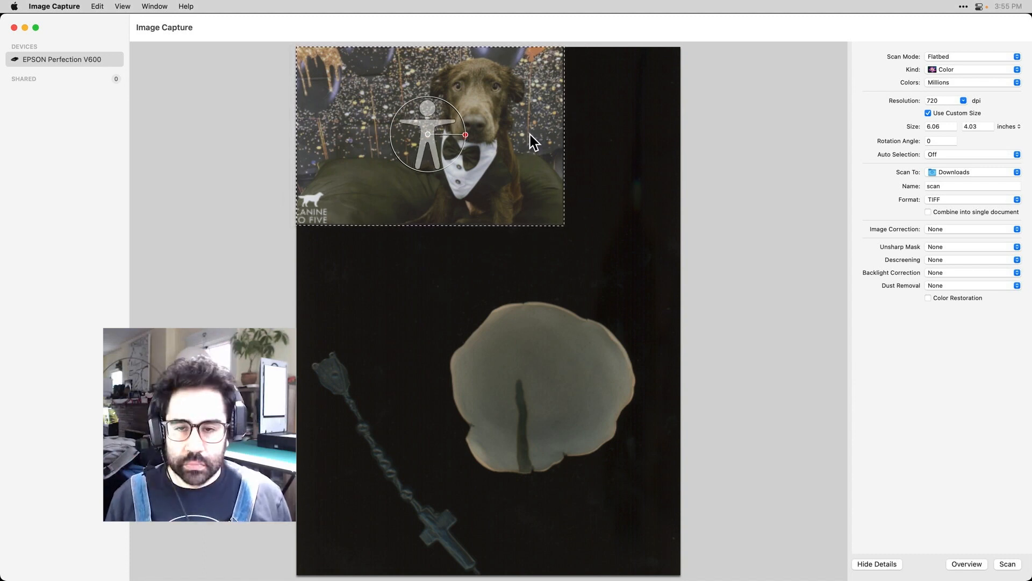
left_click(587, 183)
left_click(564, 183)
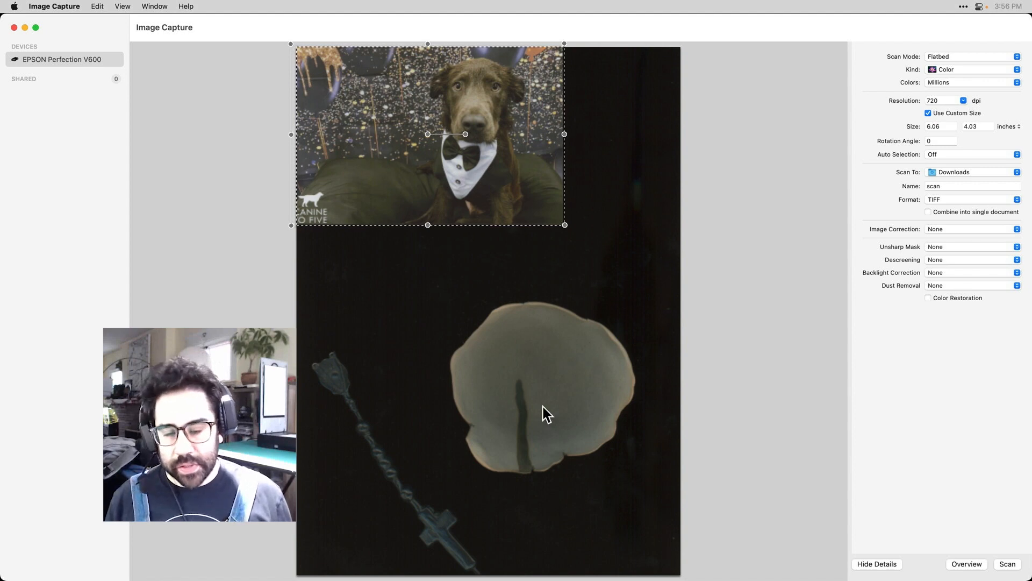
- Add separate scan selections around the round object, about 4.82 by 4.55 inches, and the chain with the cross, about 3.01 by 5.09 inches
left_click_drag(431, 274, 649, 477)
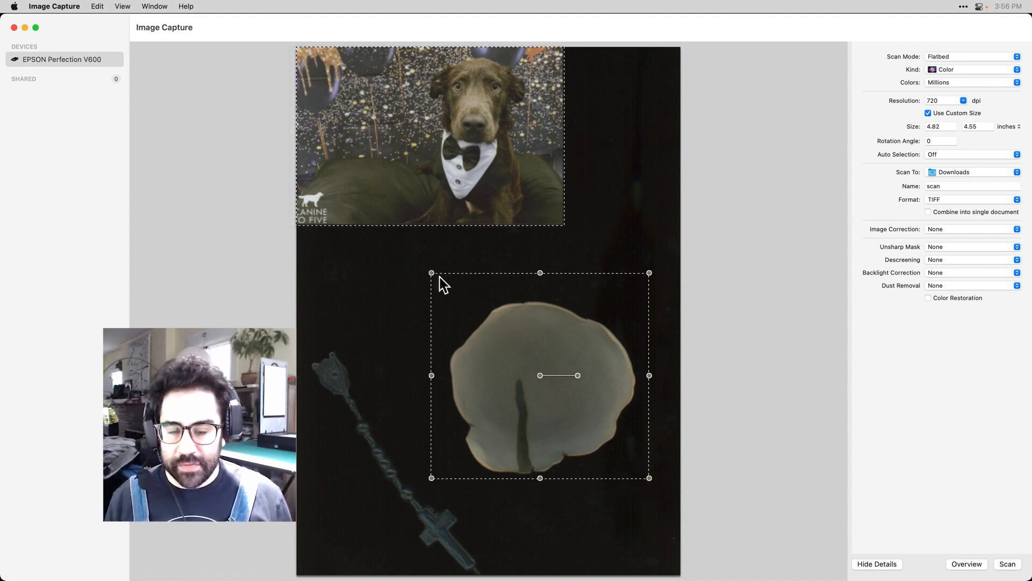
left_click_drag(434, 275, 444, 279)
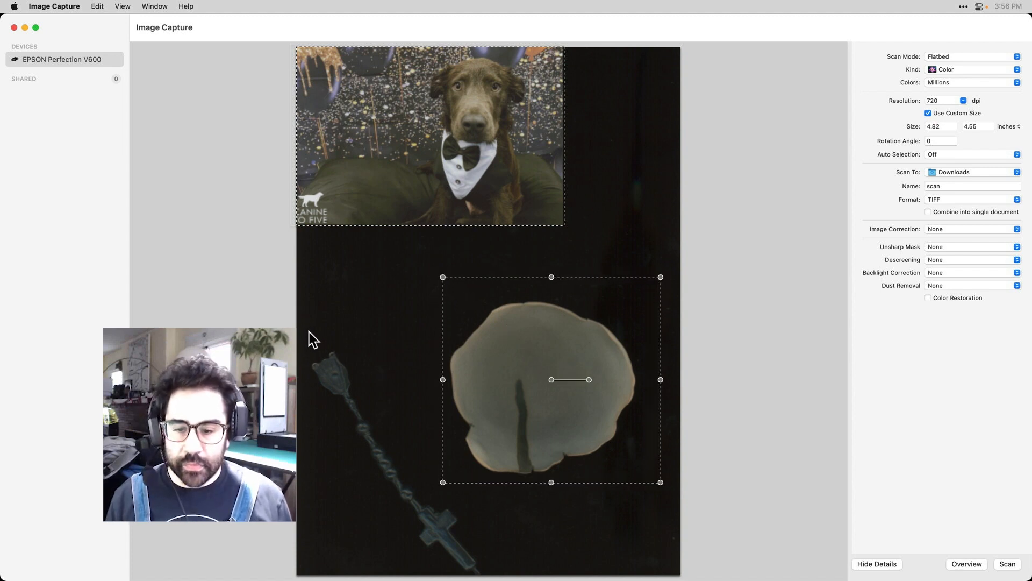
left_click_drag(304, 332, 439, 561)
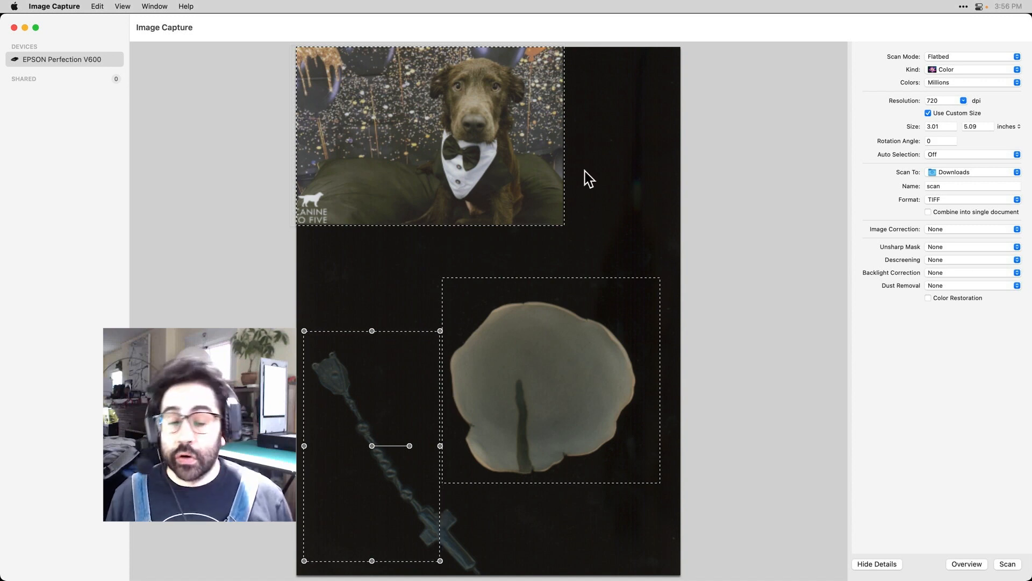
- Replace the separate selections with a single scan selection covering the whole scanner bed, about 8.43 by 11.71 inches
left_click(486, 237)
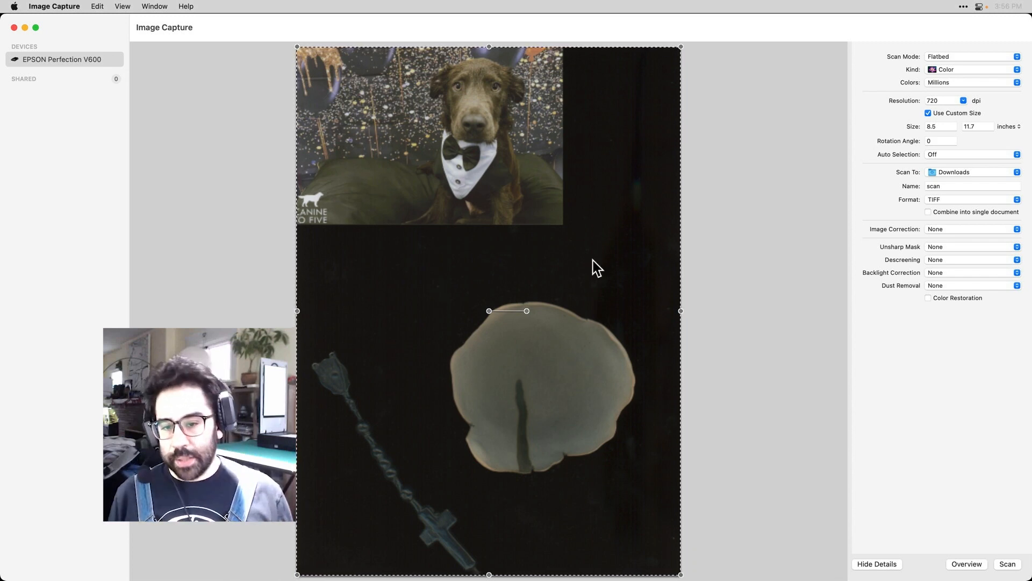
left_click(492, 312)
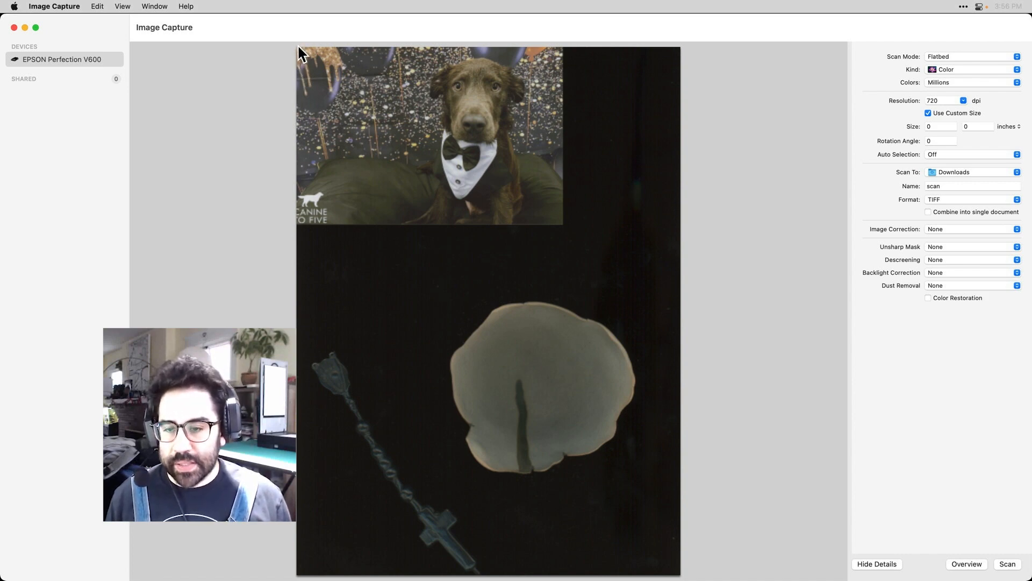
left_click_drag(297, 44, 679, 575)
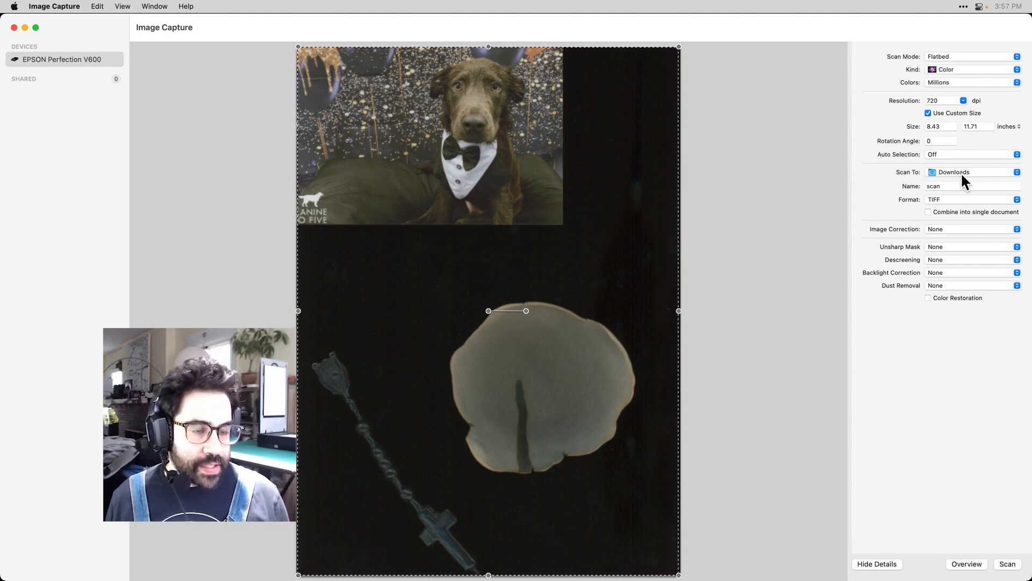
- Name the scan file Reilly-dogscan
left_click_drag(955, 186, 932, 185)
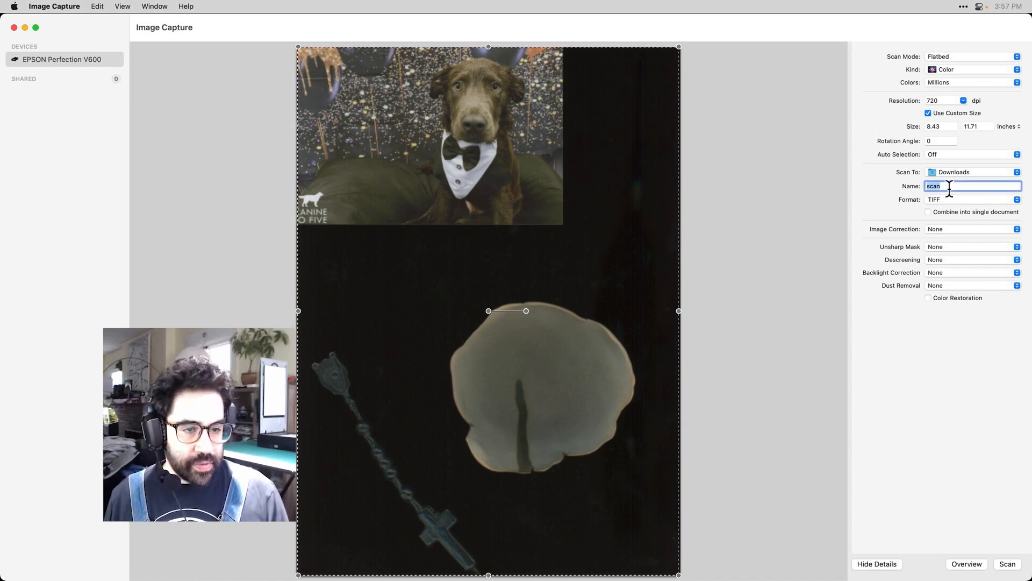
type("Reilly-")
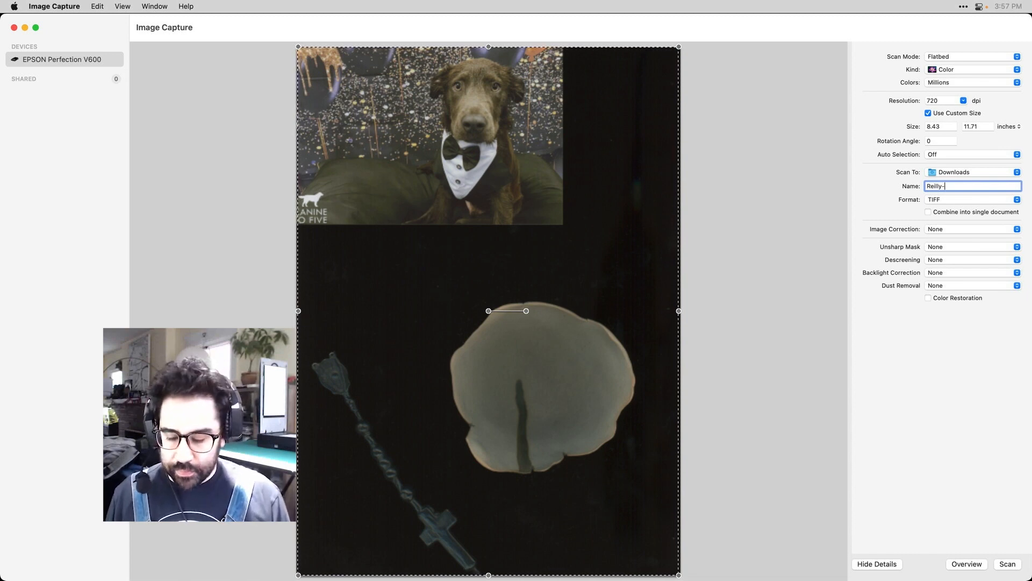
type("dog")
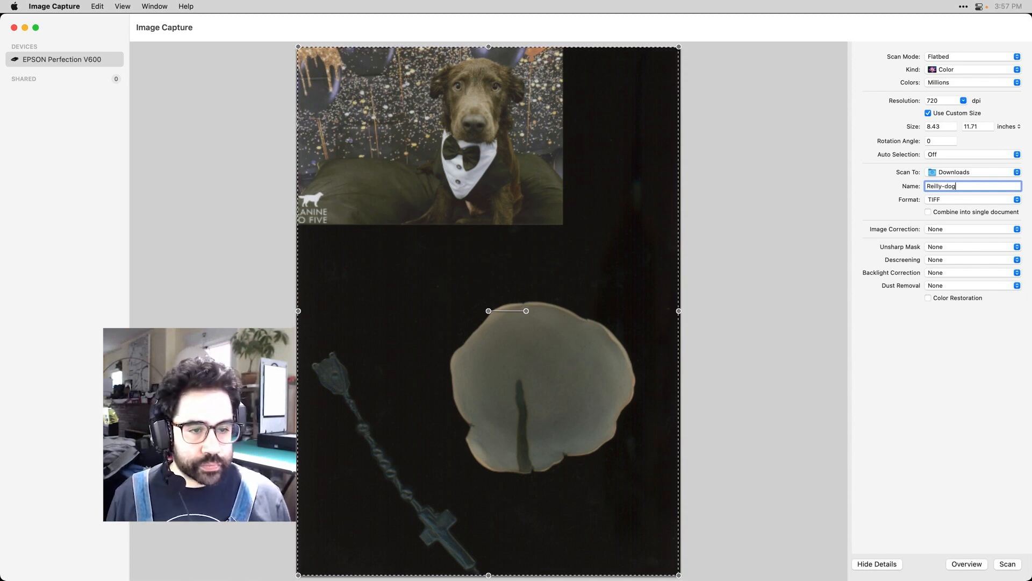
type("scan")
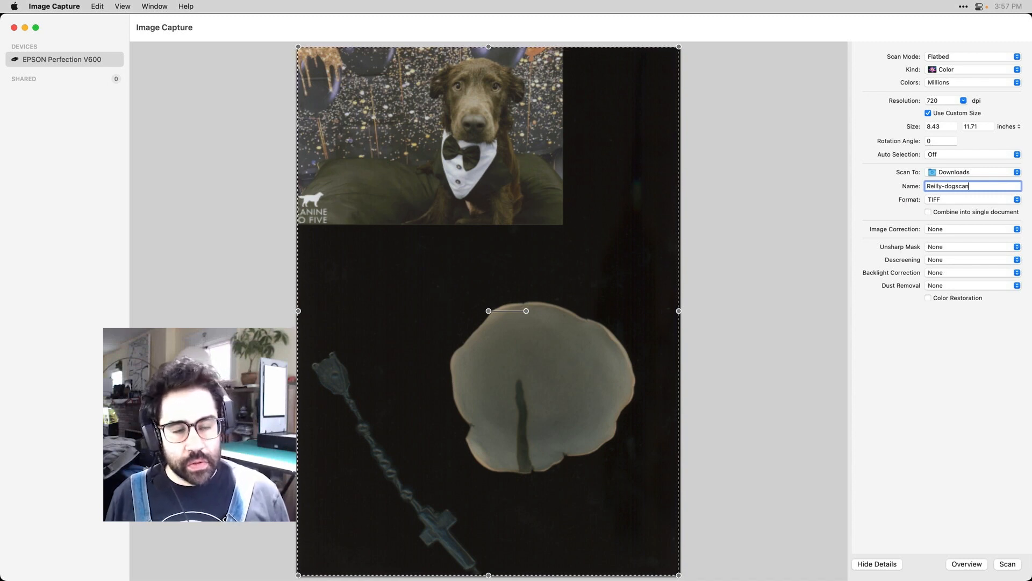
- Review the available file formats for the scan and keep TIFF selected
left_click(1017, 200)
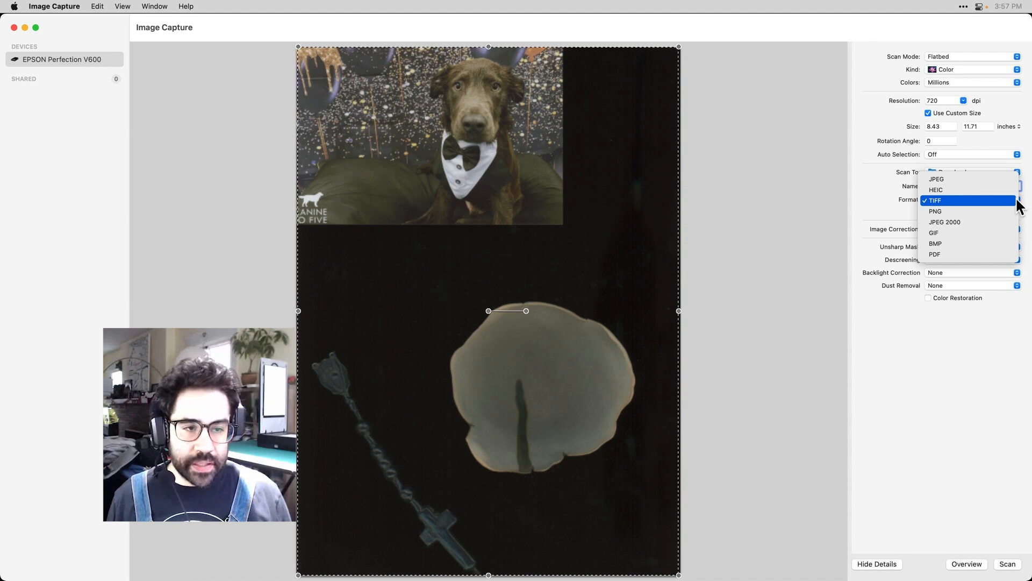
left_click(937, 199)
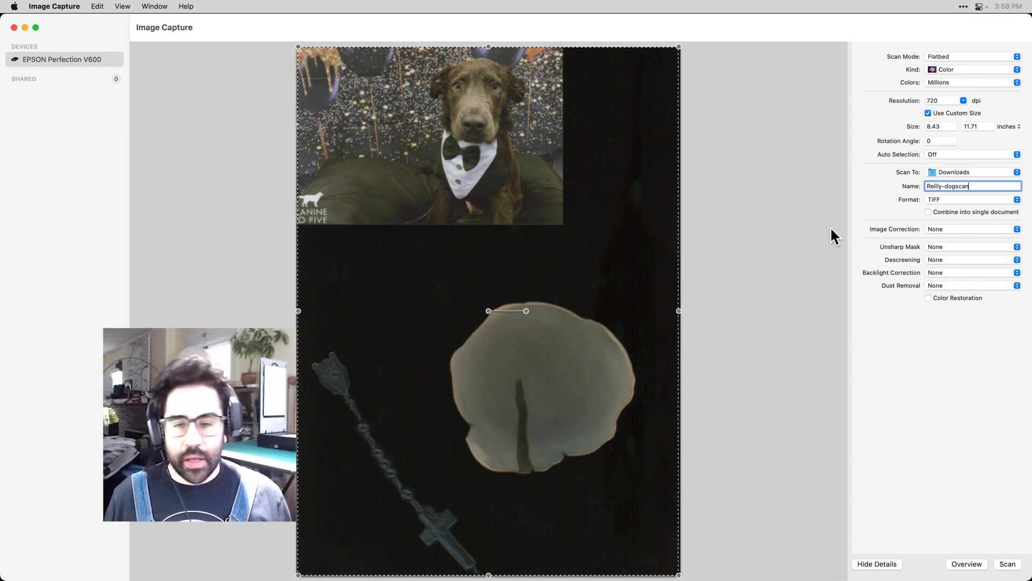
left_click(966, 199)
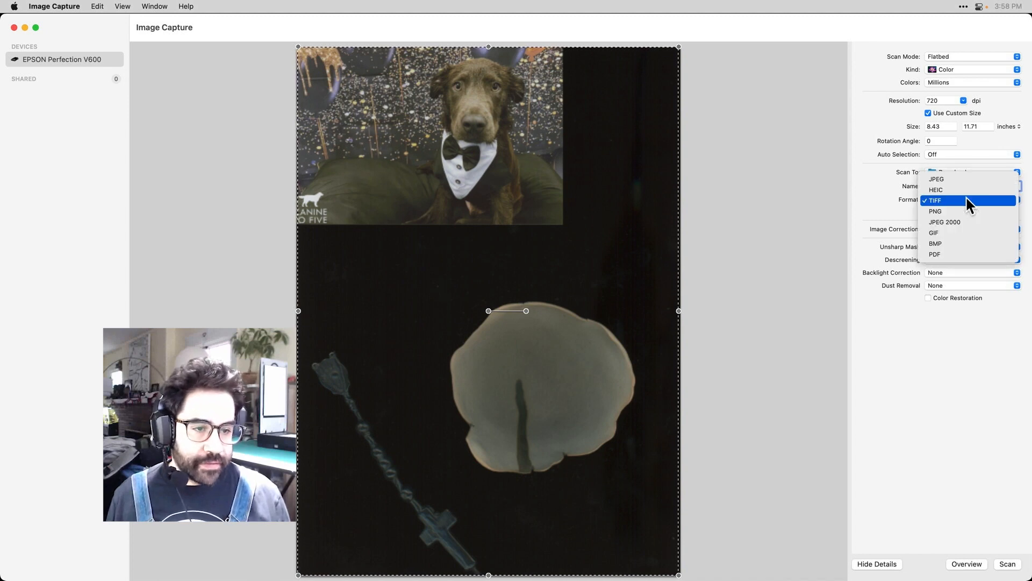
left_click(879, 209)
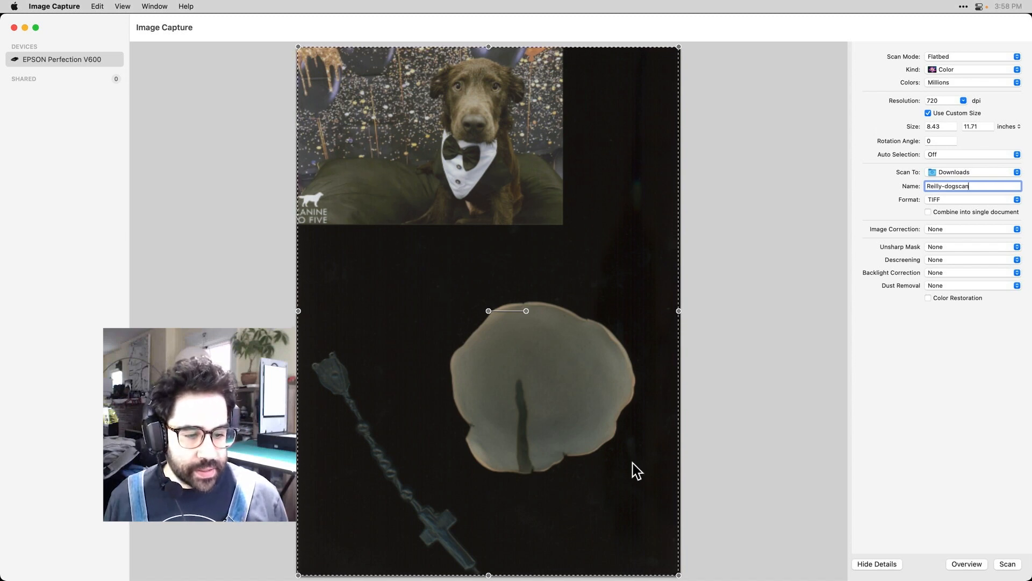
- Scan the selected area, reveal Reilly-dogscan.tiff in the Downloads folder in Finder and preview it with Quick Look
left_click(1006, 564)
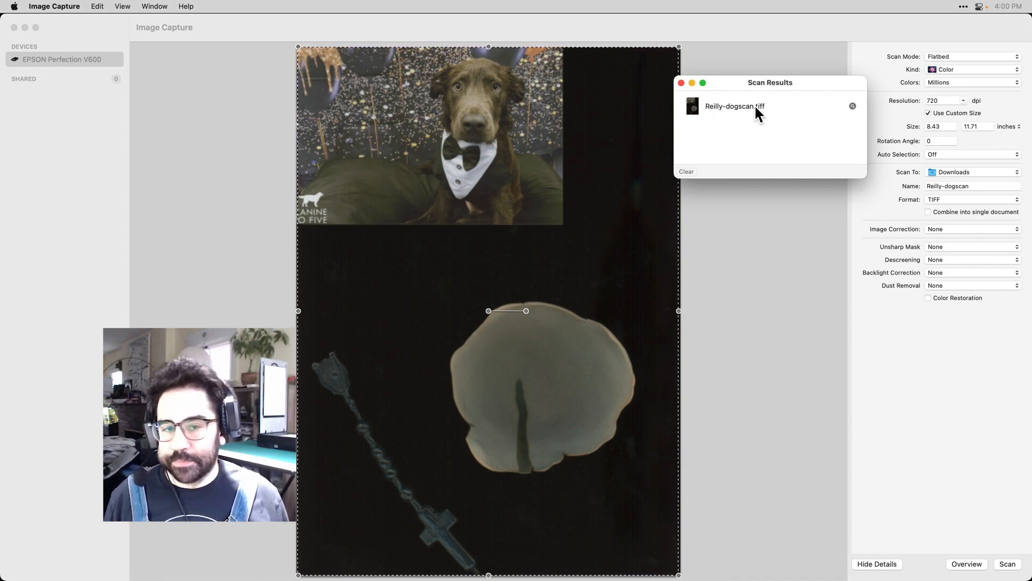
left_click(852, 106)
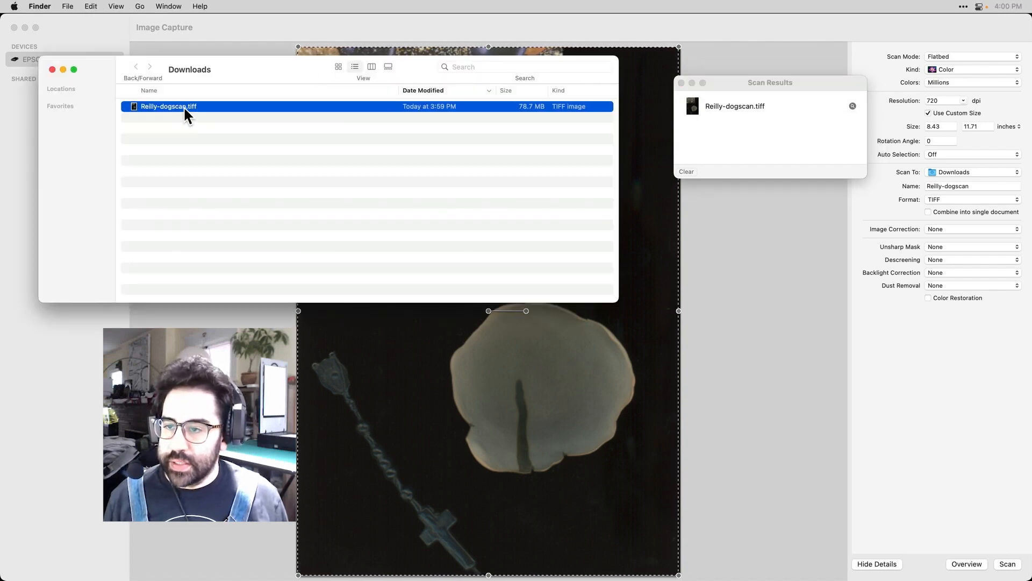
key("space")
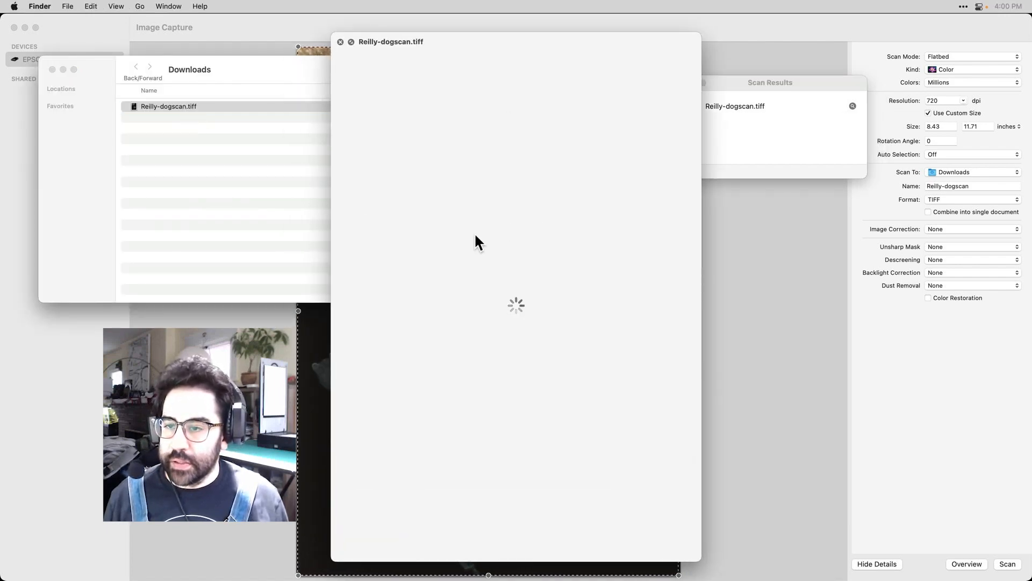